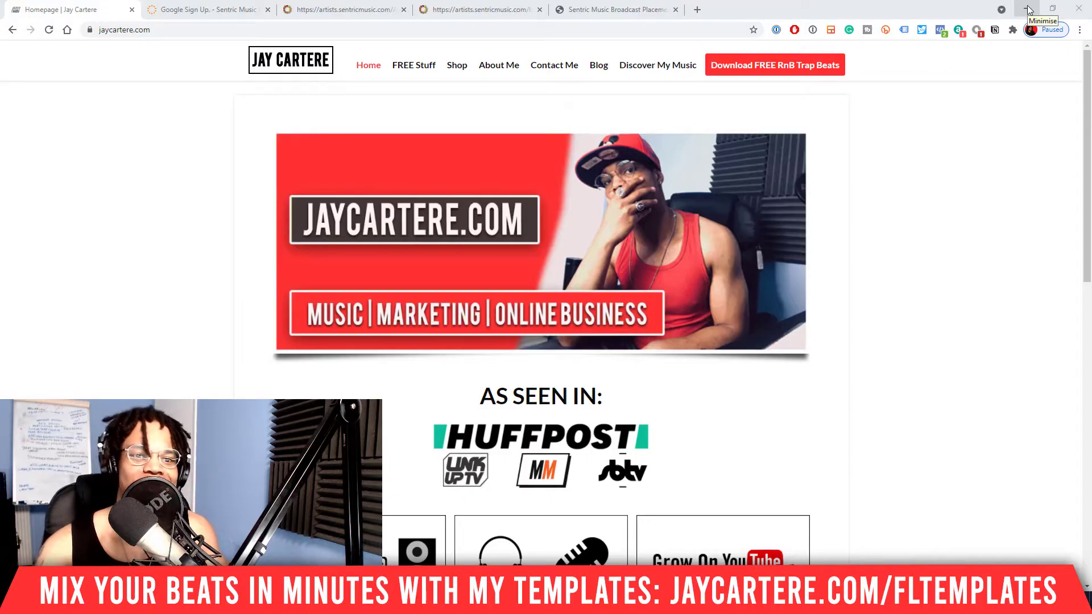
- Minimise Chrome to bring FL Studio and its ASIO error back into view
left_click(1028, 10)
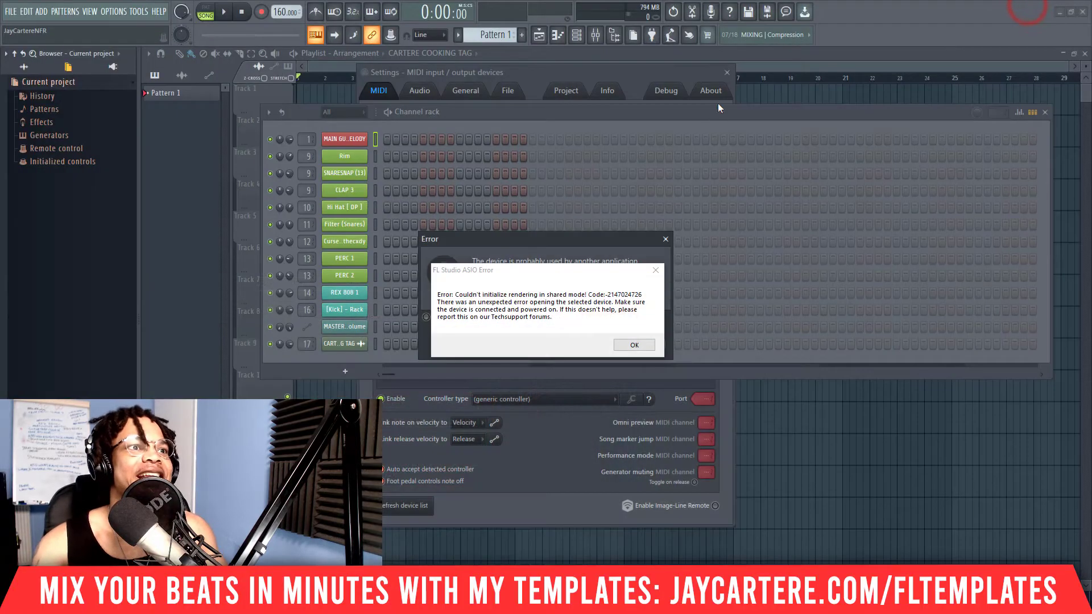
- Drag the ASIO error and device-in-use error dialogs apart to read both messages
left_click_drag(539, 269, 742, 258)
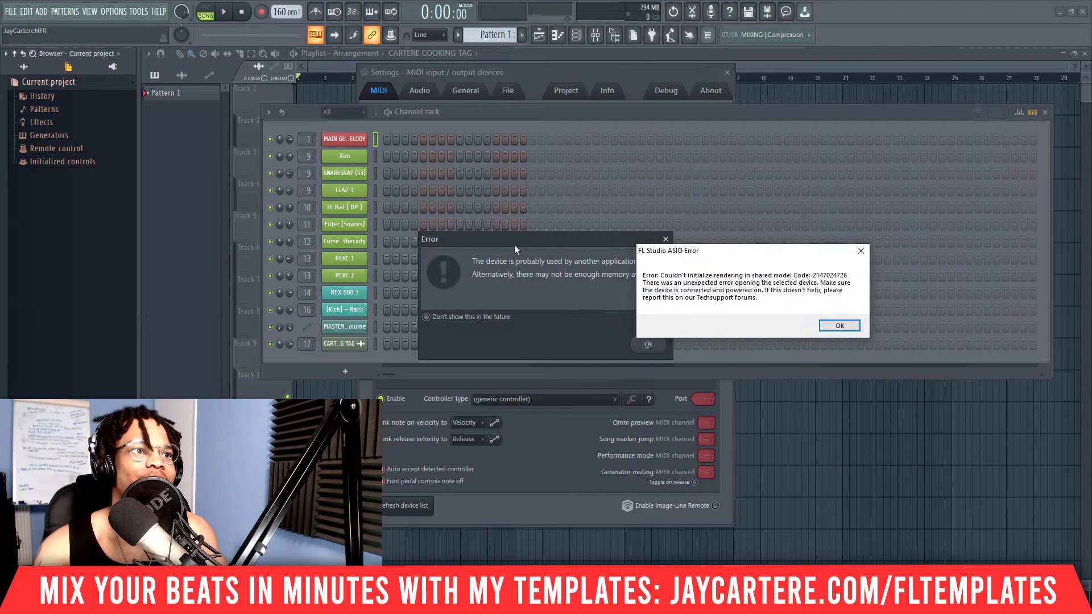
left_click_drag(556, 245, 409, 234)
left_click(686, 120)
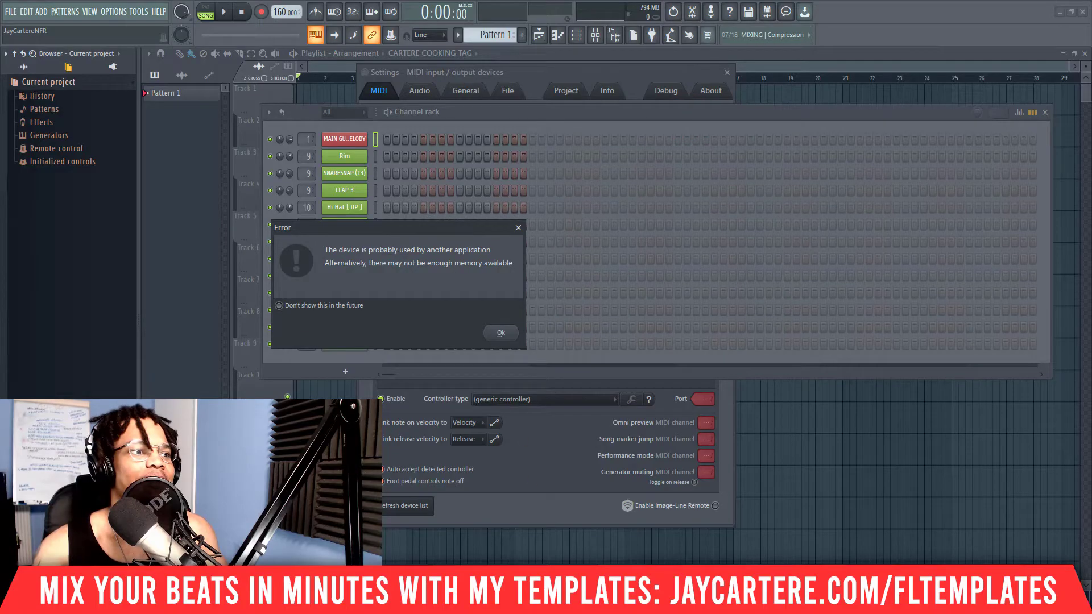
left_click(430, 549)
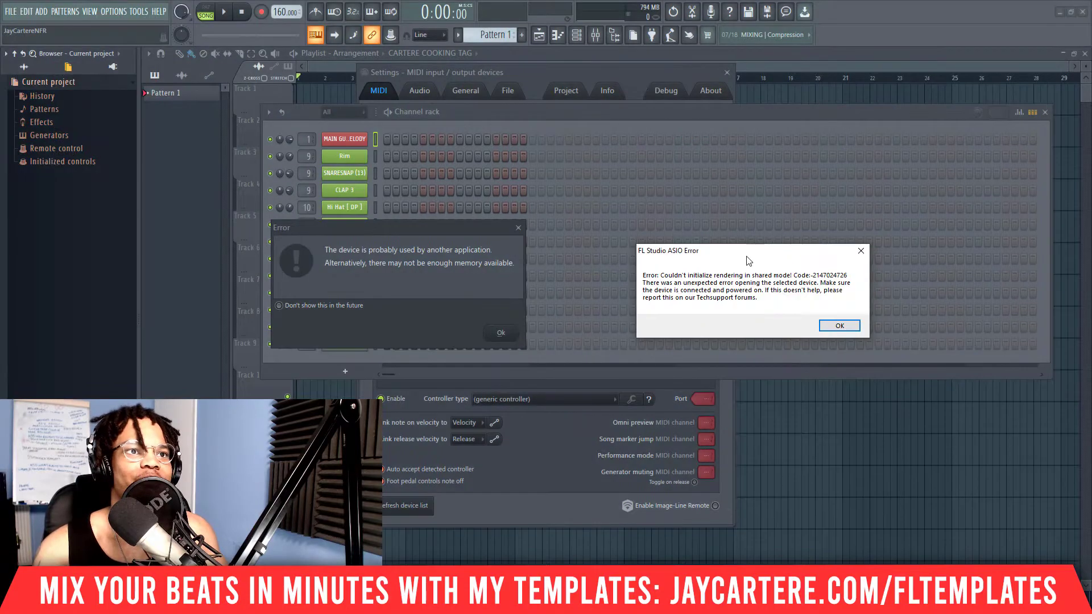
left_click_drag(754, 257, 625, 236)
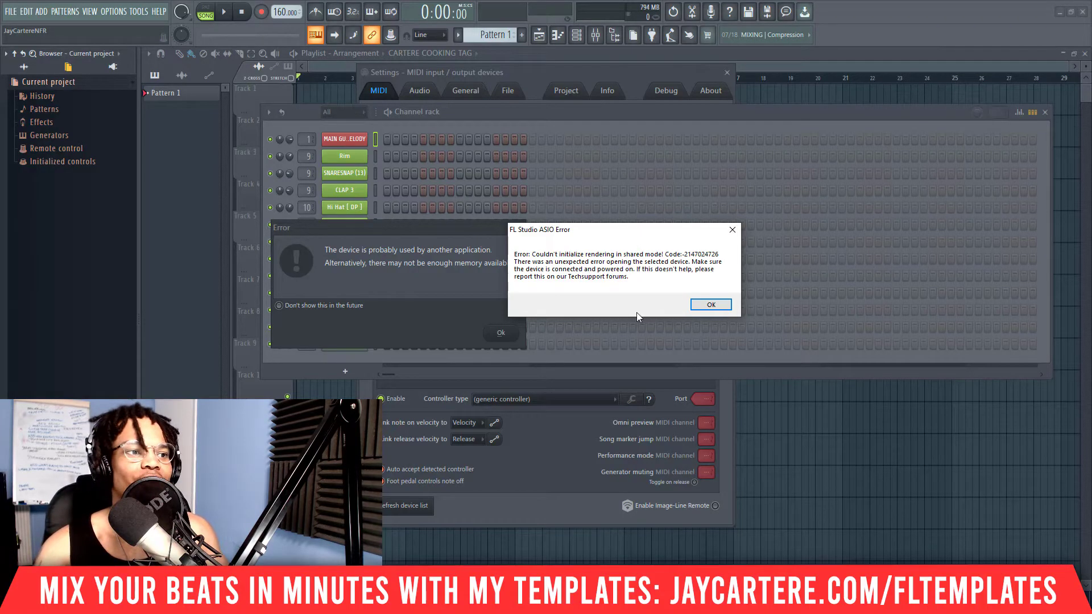
- Bring the Windows Sound settings window to the front over FL Studio
mouse_move(516, 604)
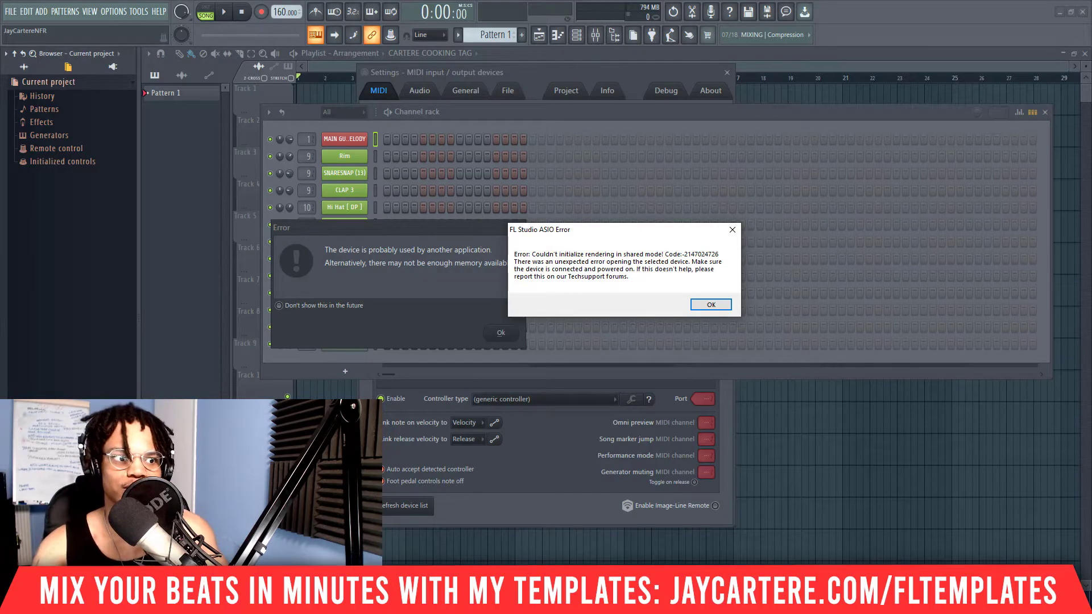
left_click(516, 603)
mouse_move(518, 48)
left_mouse_down()
mouse_move(691, 44)
mouse_move(519, 45)
left_mouse_up()
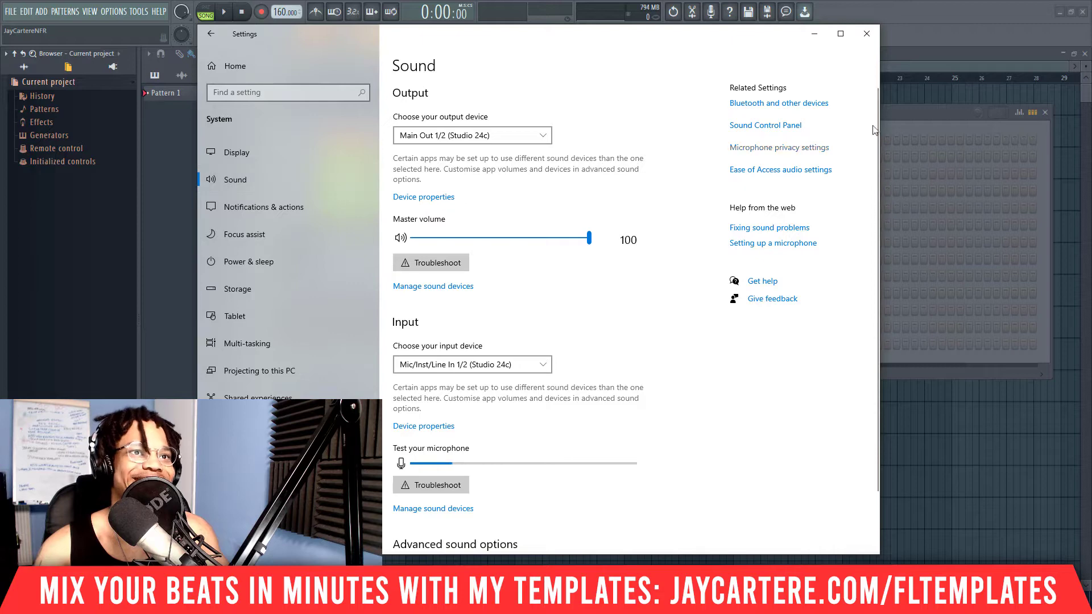
- Open Mic/Inst/Line In 1/2 Properties on the Advanced tab in the Sound Control Panel
left_click(797, 127)
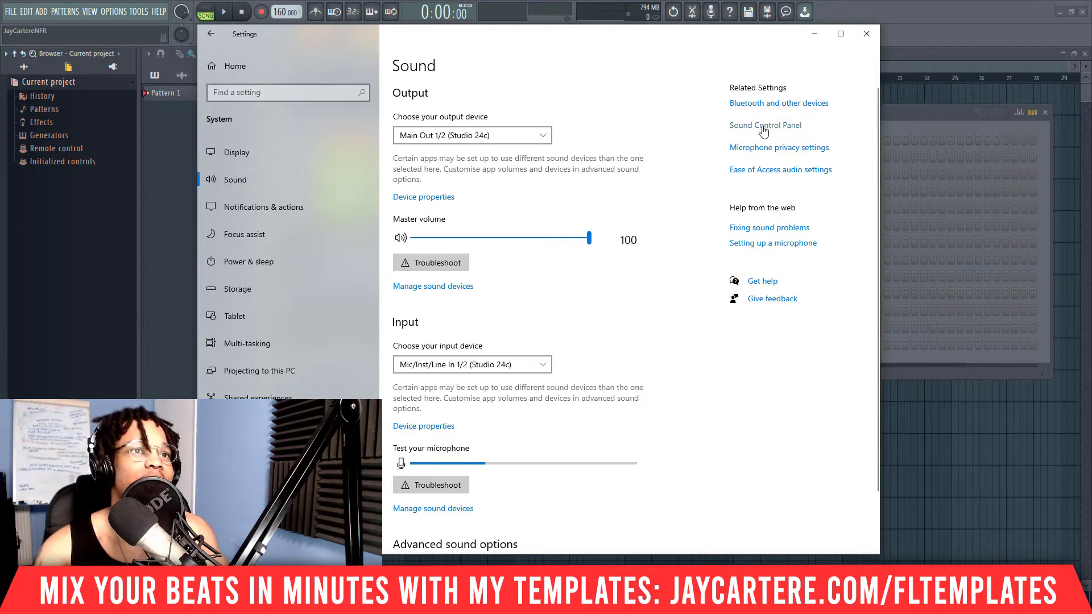
scroll(176, 213, "down", 2)
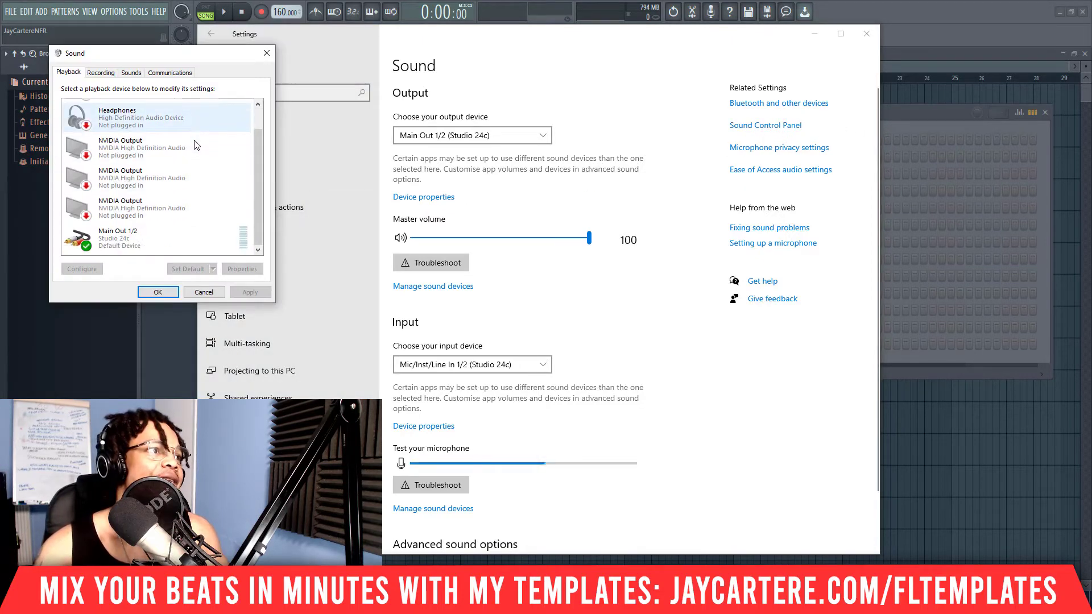
left_click(163, 236)
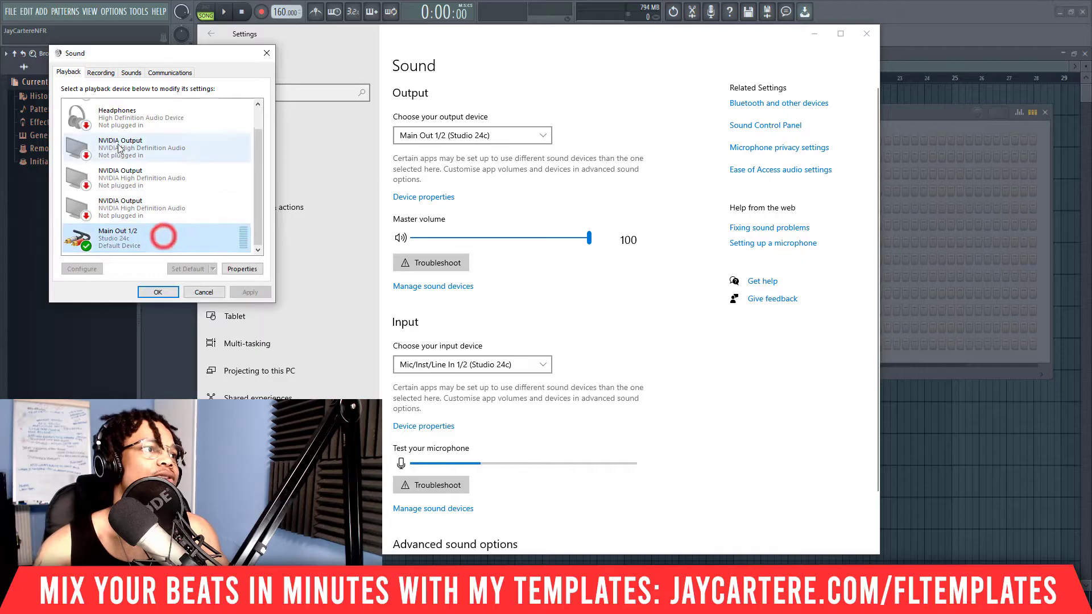
left_click(102, 74)
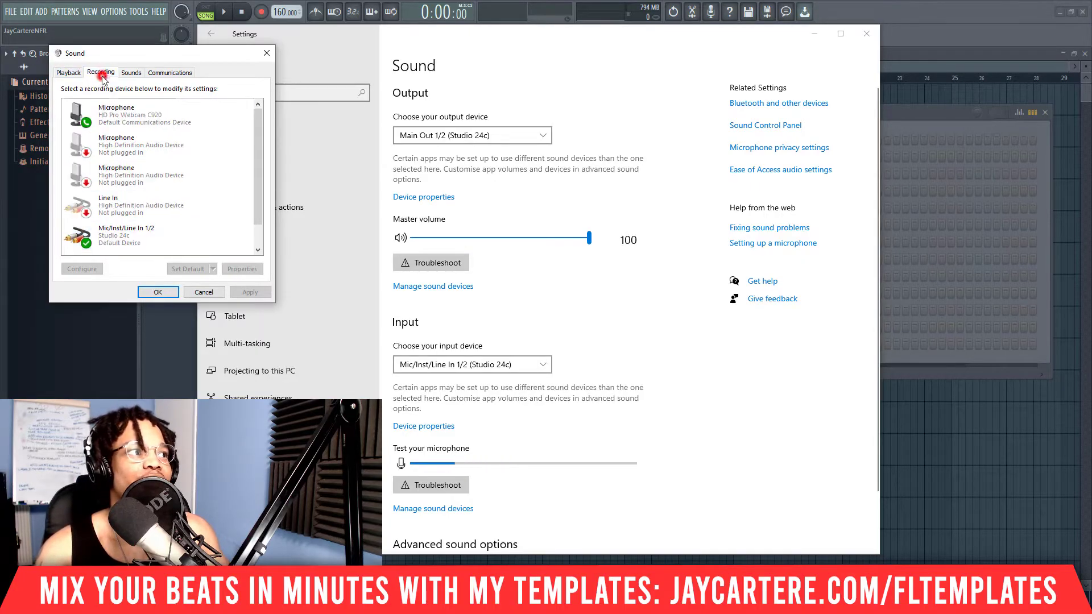
right_click(171, 234)
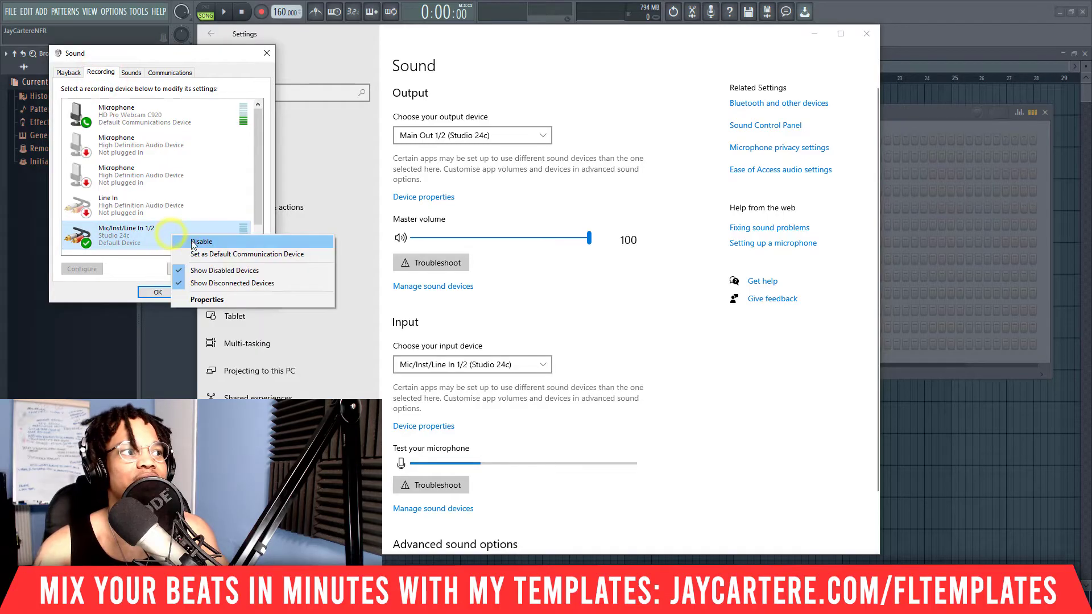
left_click(132, 232)
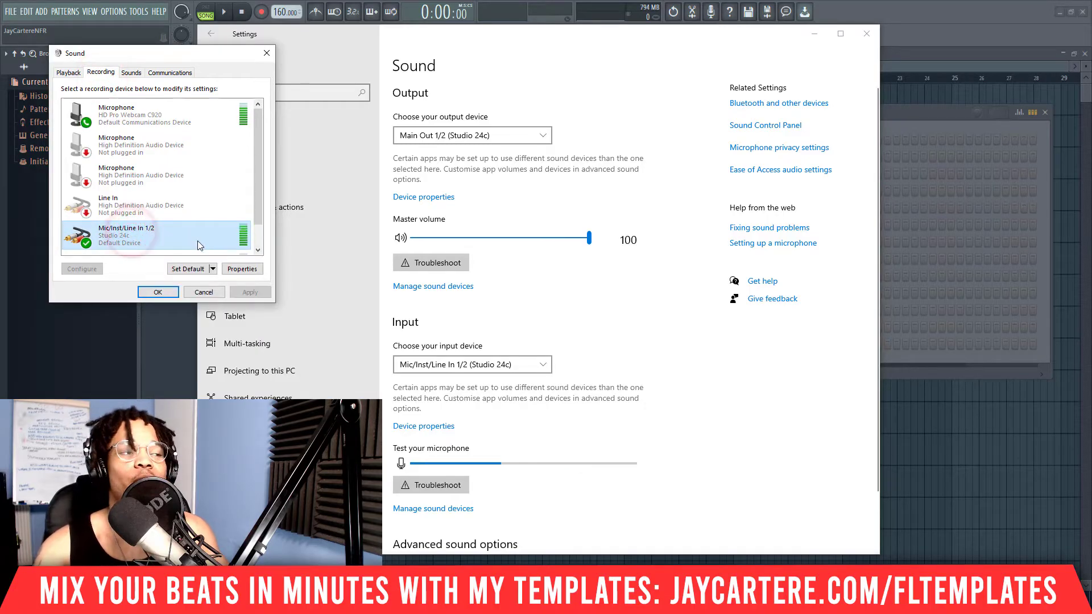
left_click(242, 269)
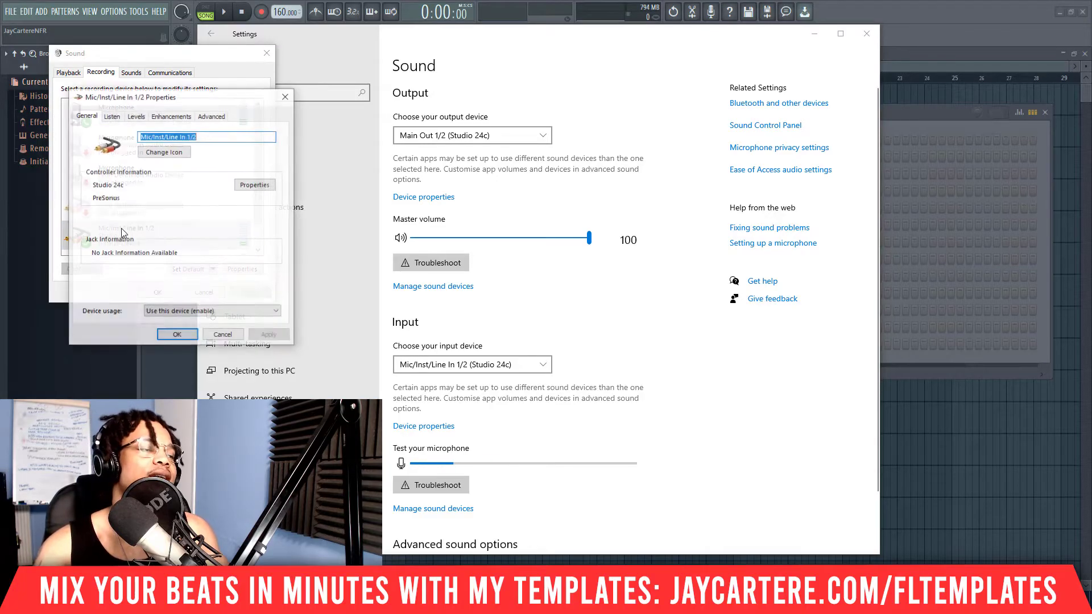
left_click(212, 115)
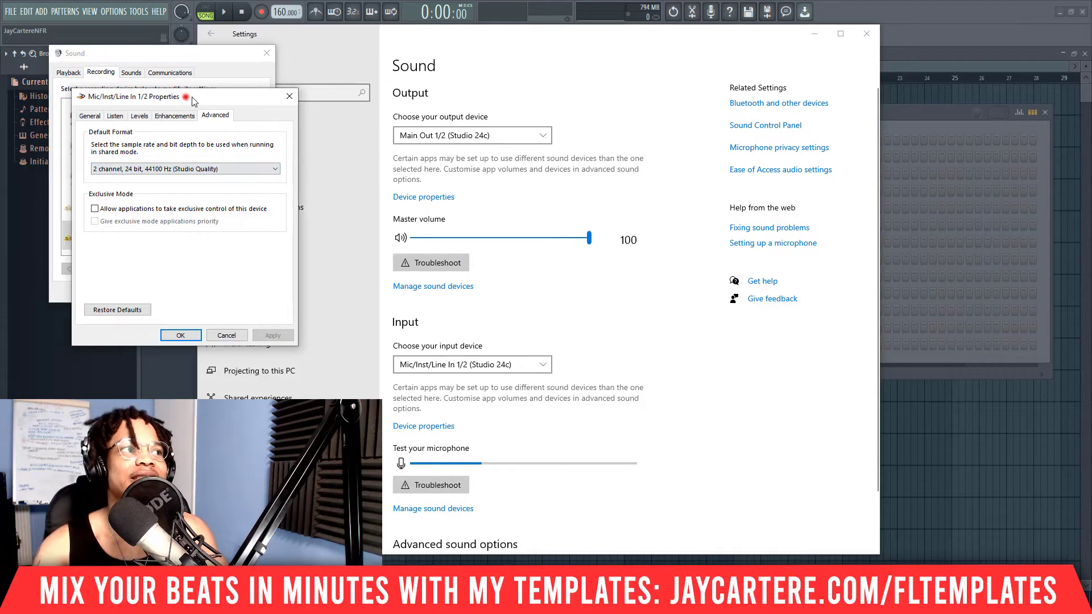
left_click_drag(84, 96, 184, 99)
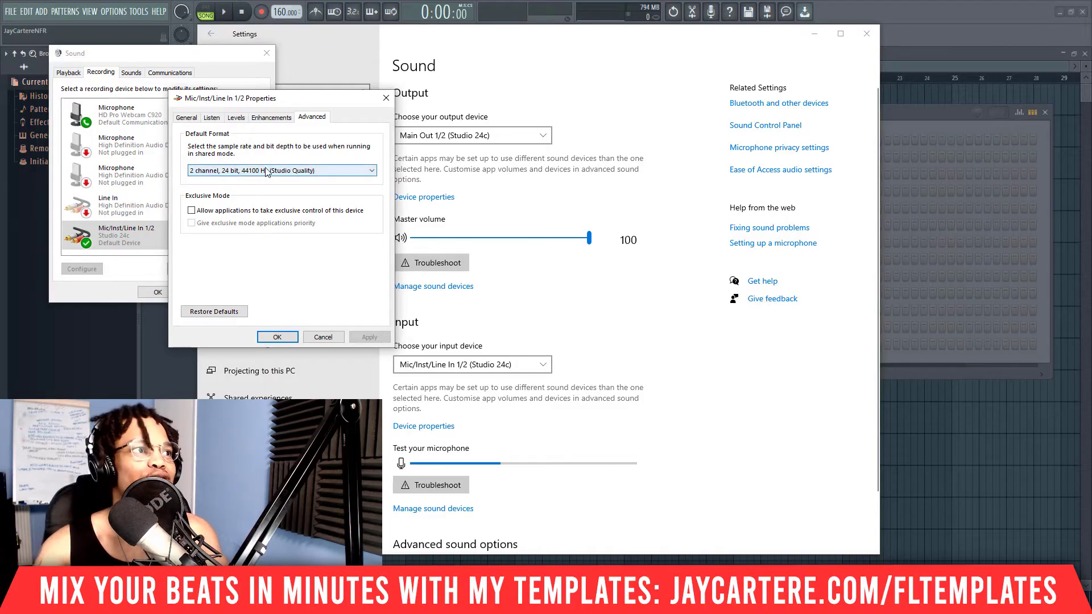
- Keep the Mic/Inst/Line In 1/2 format at 2 channel, 24 bit, 44100 Hz, then view Listen settings
left_click(256, 171)
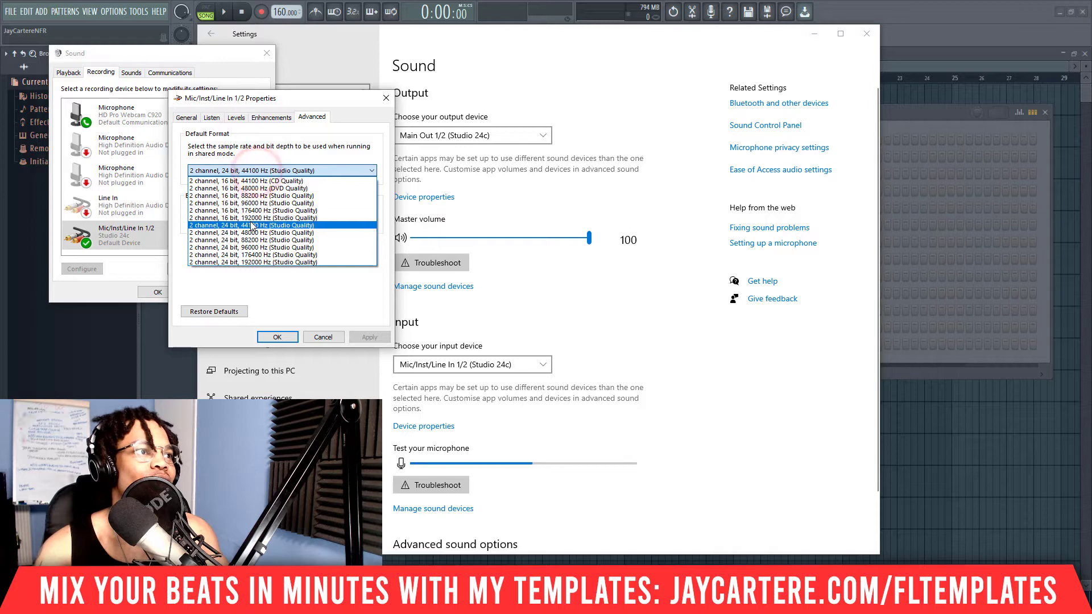
left_click(260, 153)
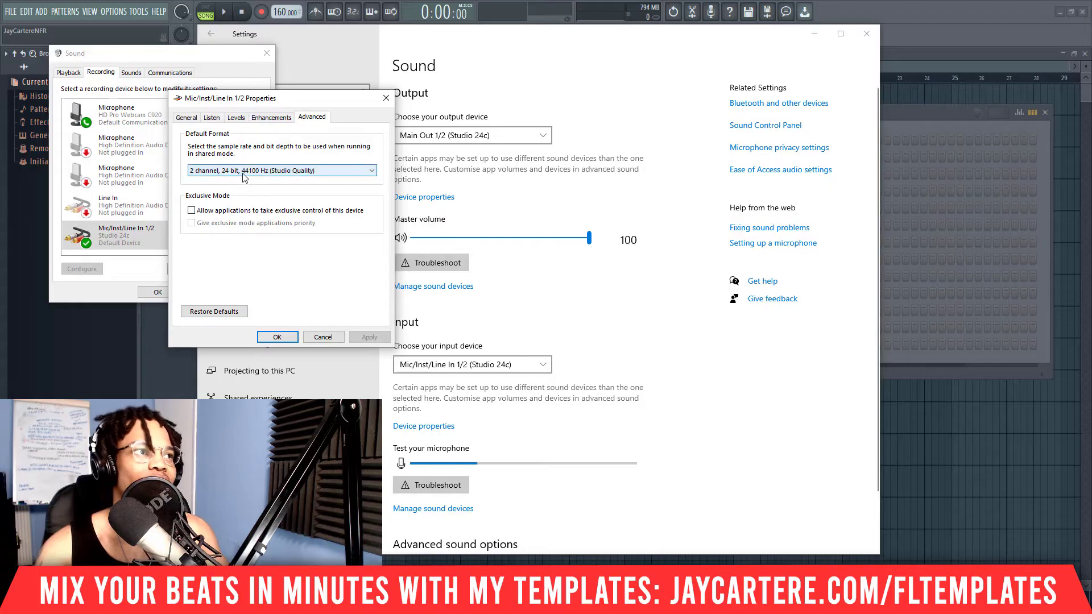
left_click(288, 174)
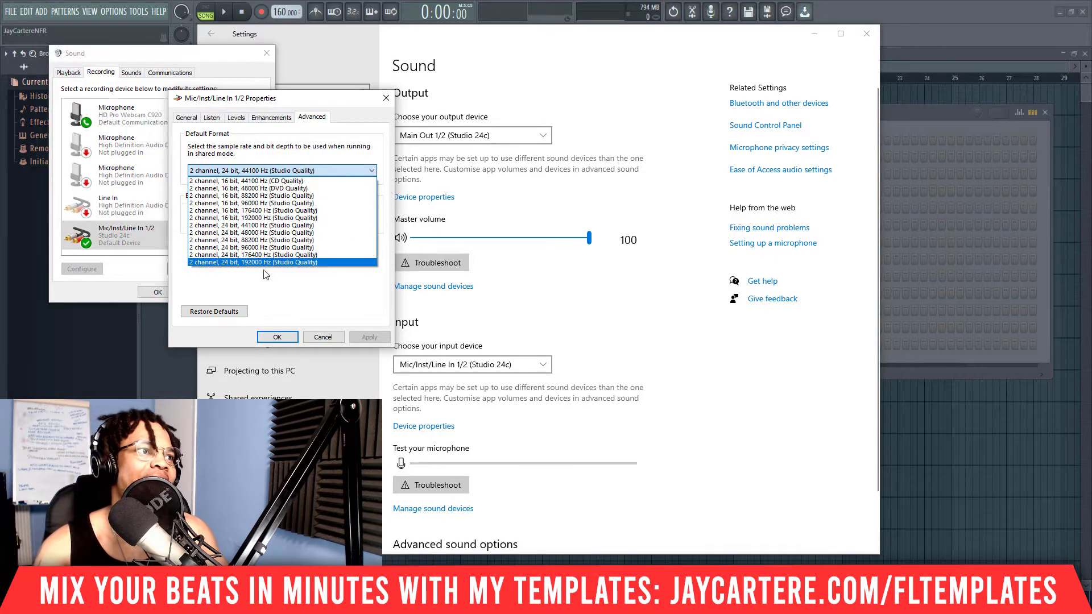
left_click(301, 296)
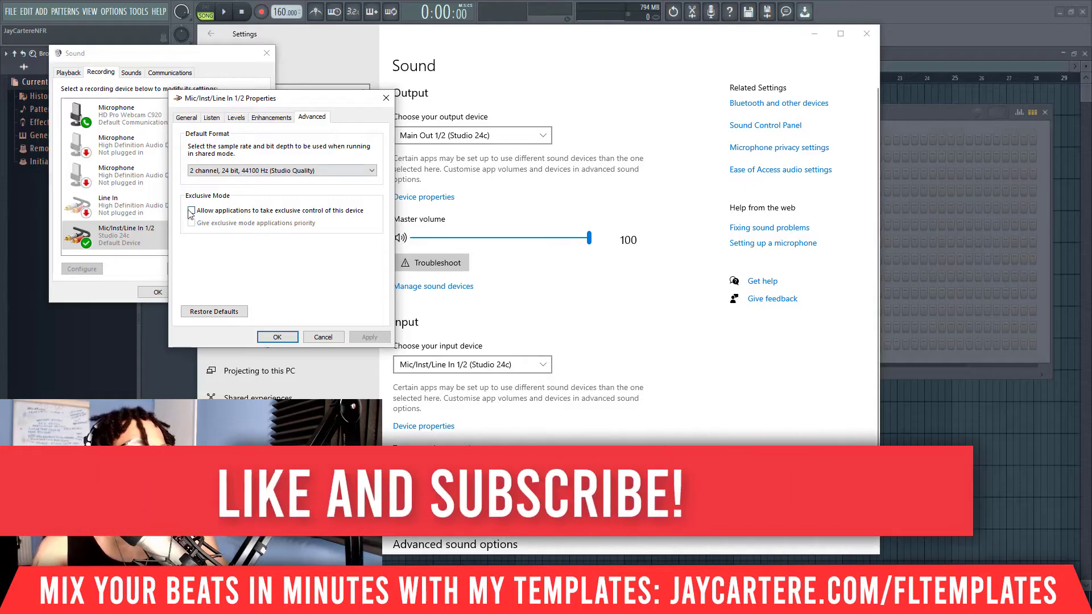
left_click(211, 116)
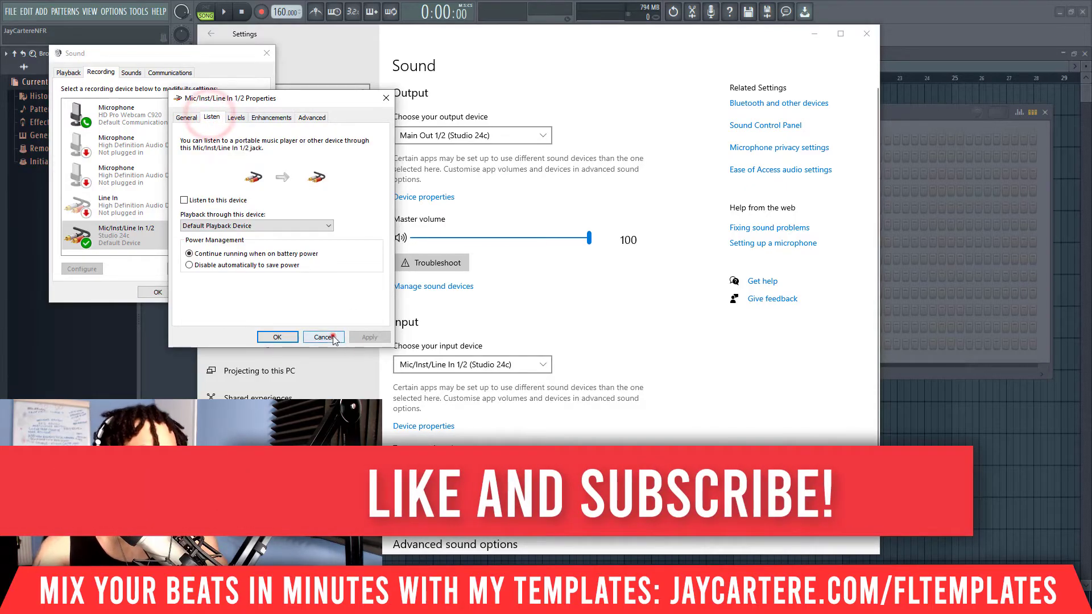
- Save the input settings and check Main Out 1/2's 44100 Hz format and exclusive-mode options
left_click(265, 337)
left_click(75, 74)
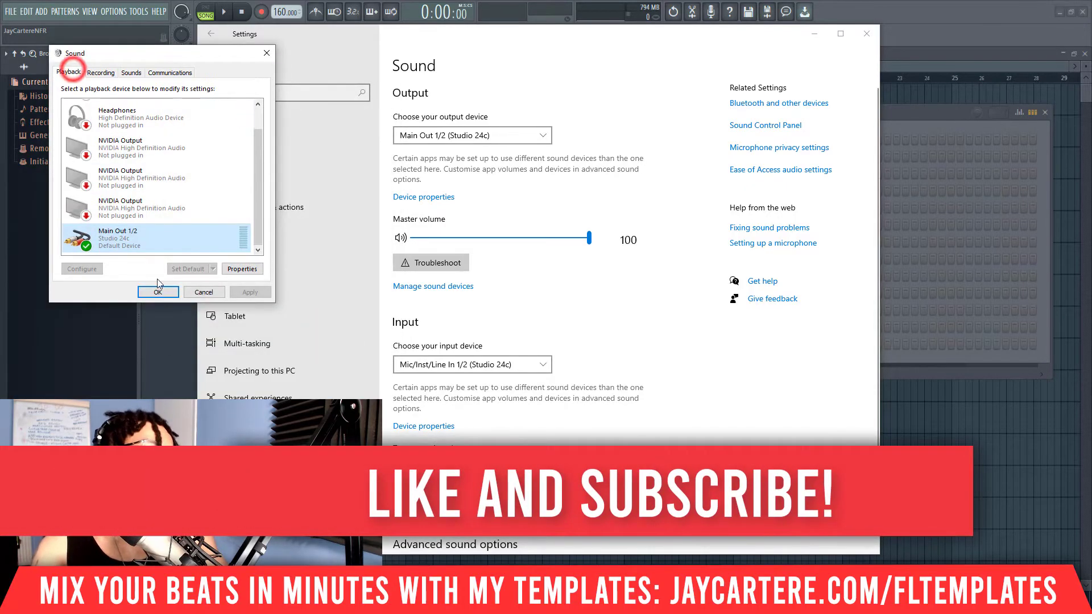
left_click(239, 270)
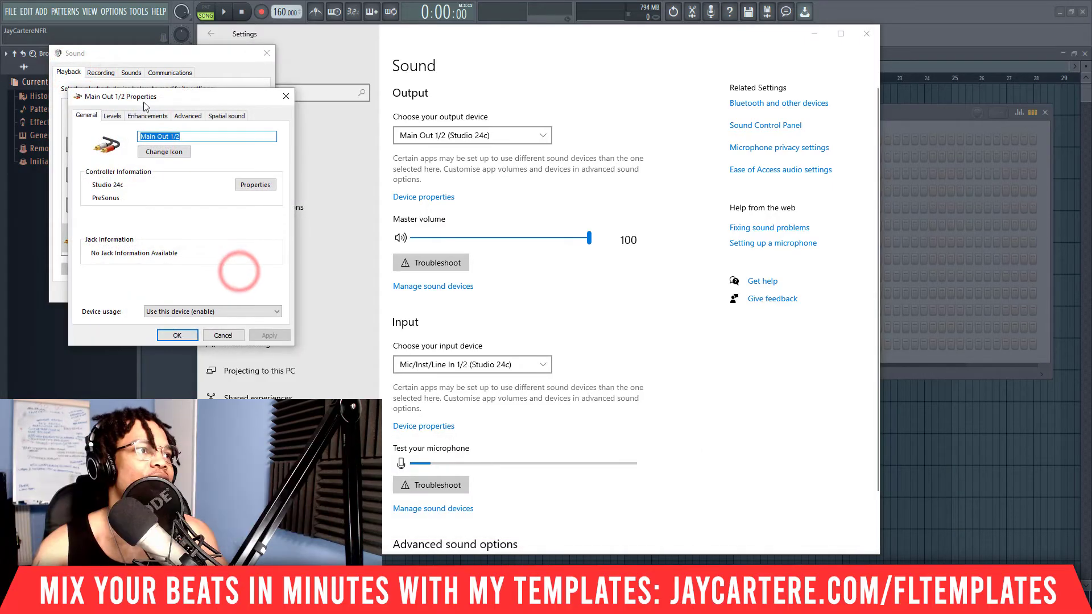
left_click(190, 115)
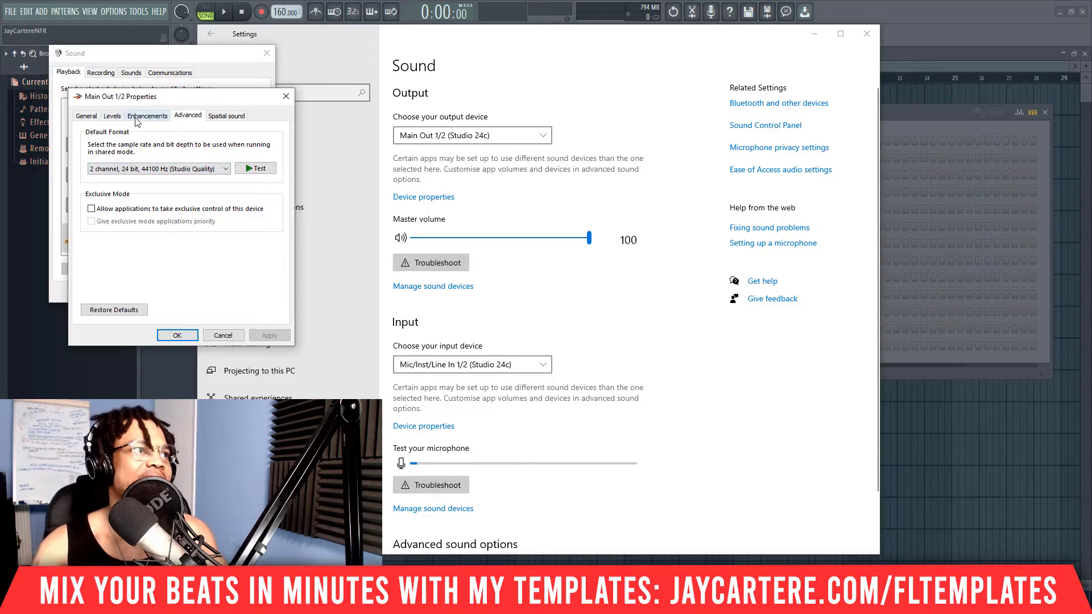
- Cancel the Main Out 1/2 properties and close the Sound Control Panel
left_click(222, 335)
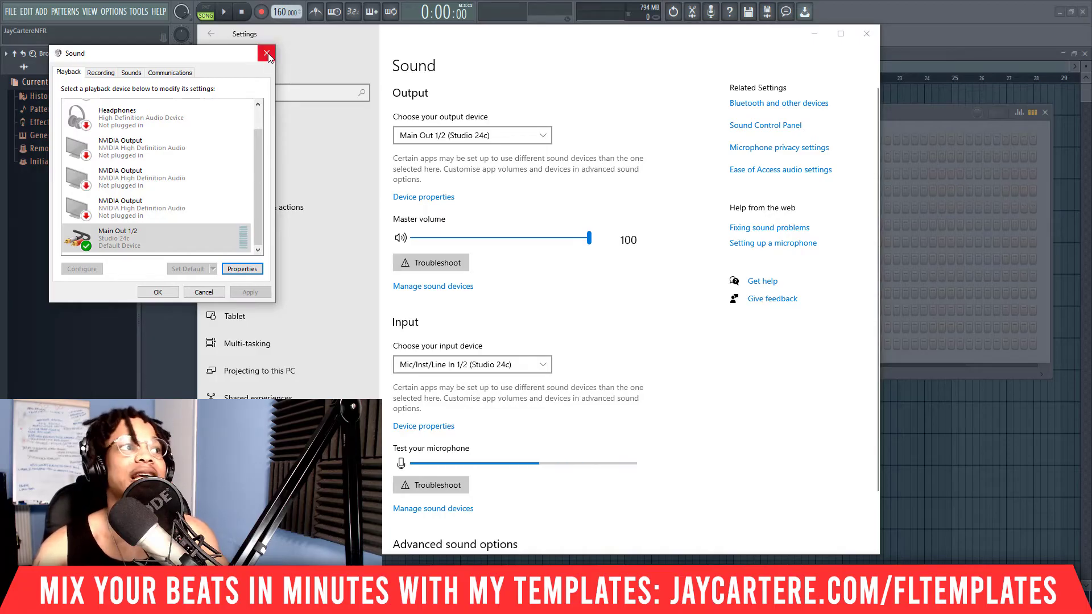
left_click(268, 55)
left_click_drag(478, 38, 445, 73)
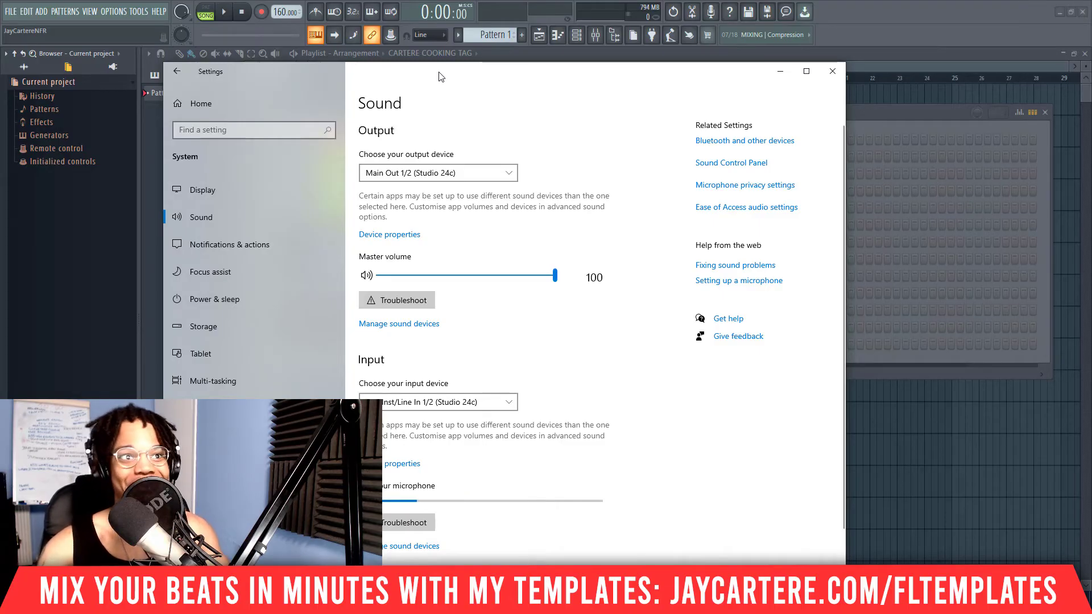
- Slide the Sound settings window to the right screen edge to uncover FL Studio's errors
left_click_drag(478, 75, 534, 80)
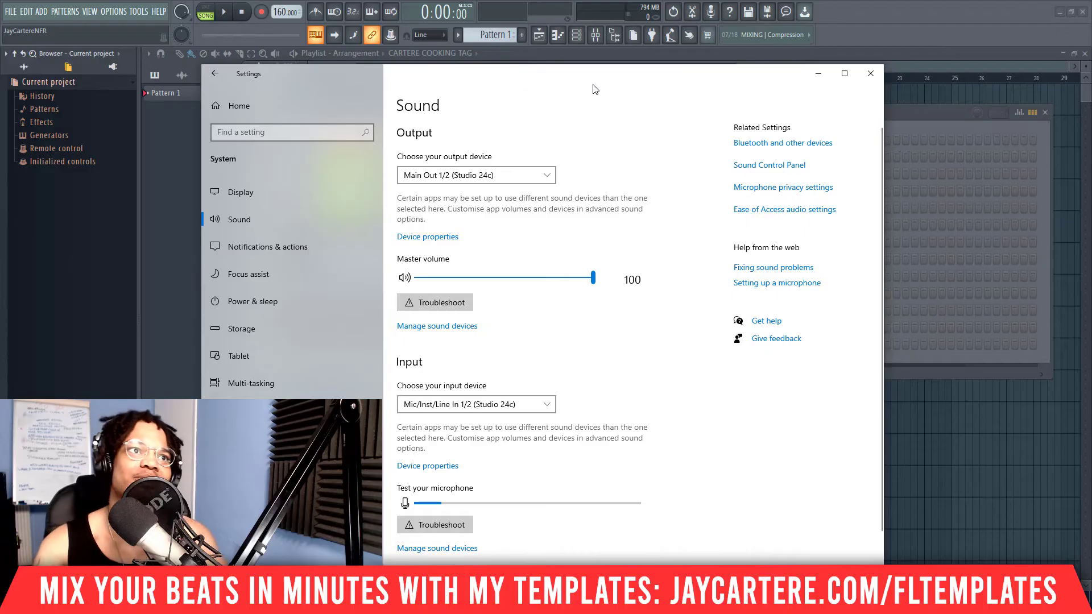
left_click_drag(768, 86, 1038, 155)
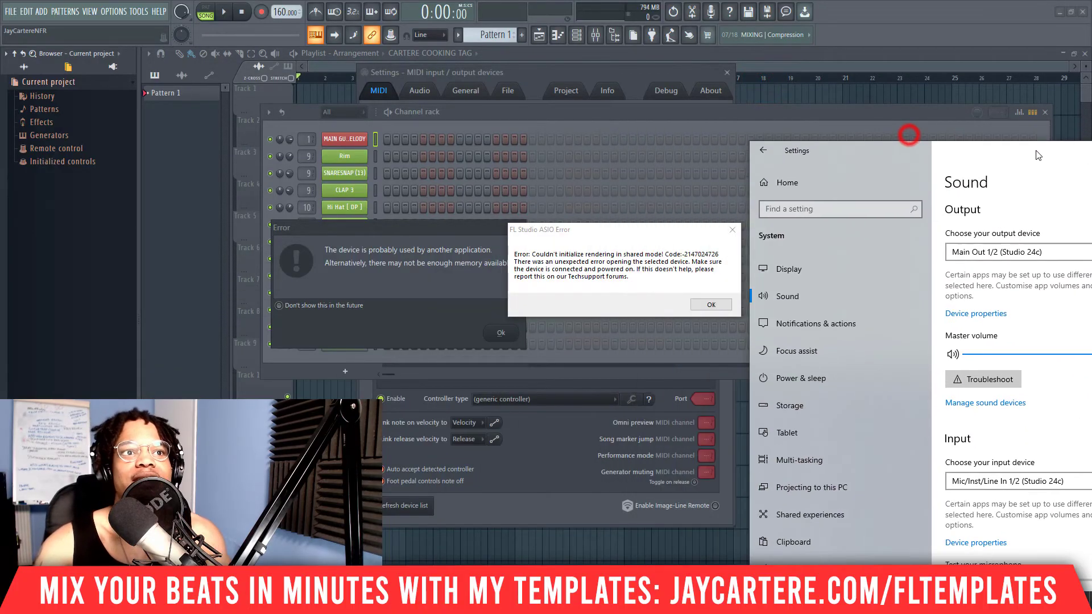
- Dismiss the ASIO and device-in-use errors and close the MIDI input/output settings
left_click(718, 305)
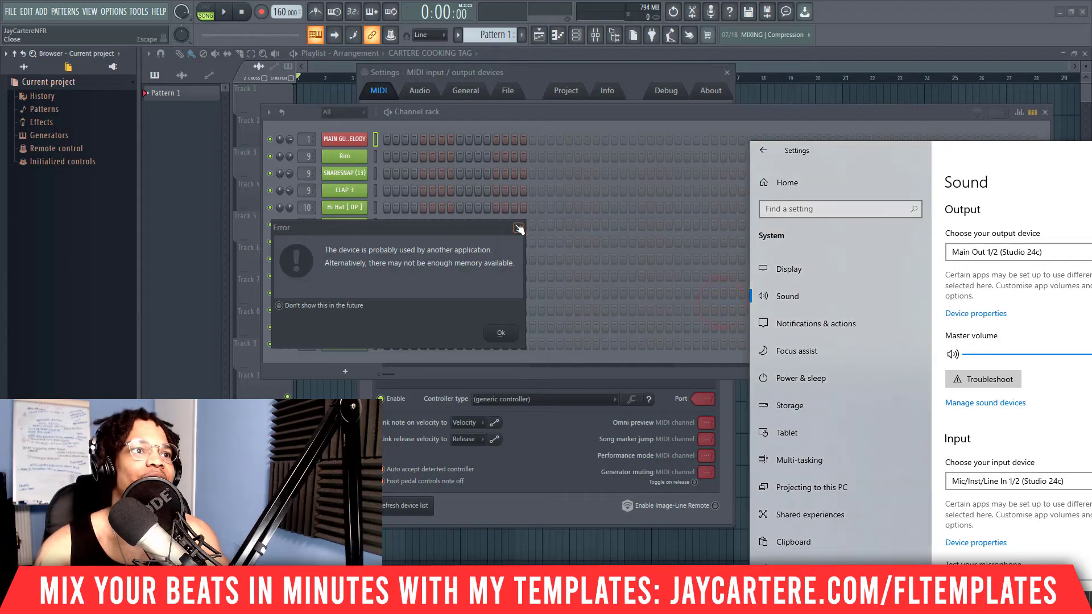
left_click(519, 229)
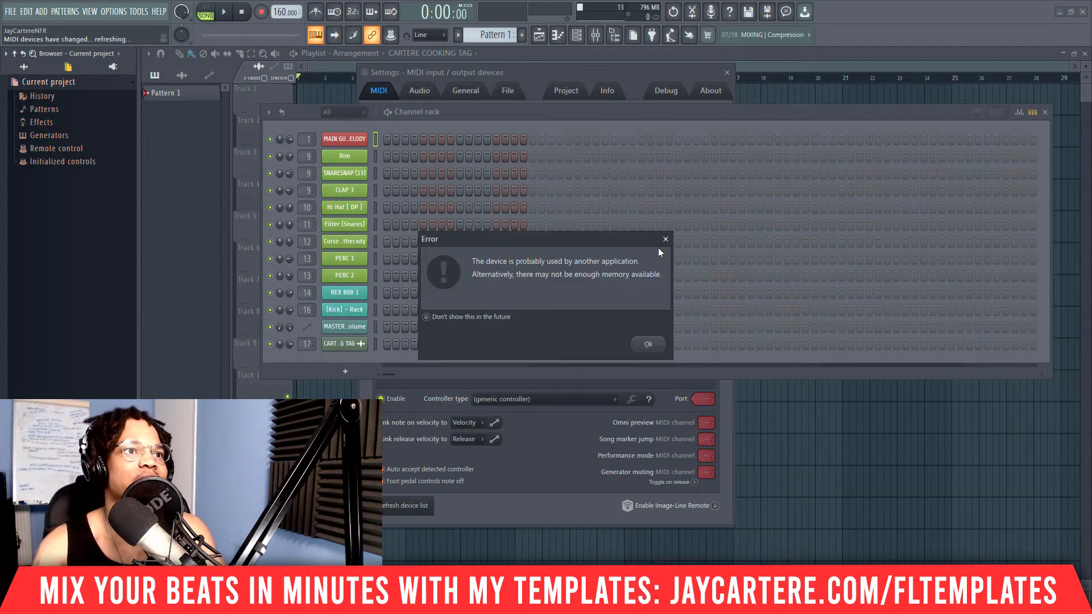
left_click(665, 239)
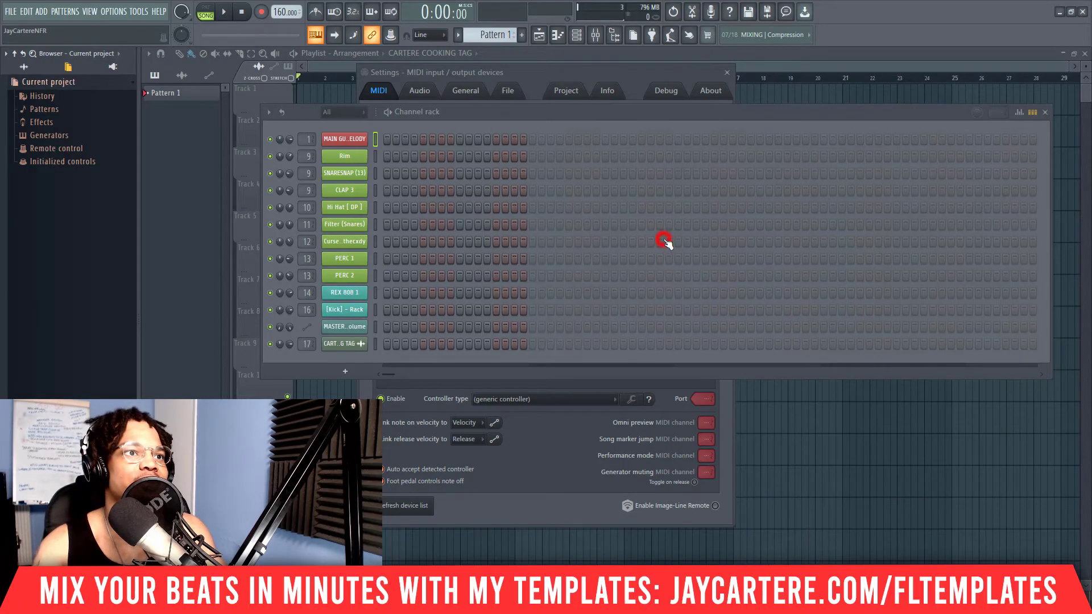
left_click_drag(610, 123, 561, 132)
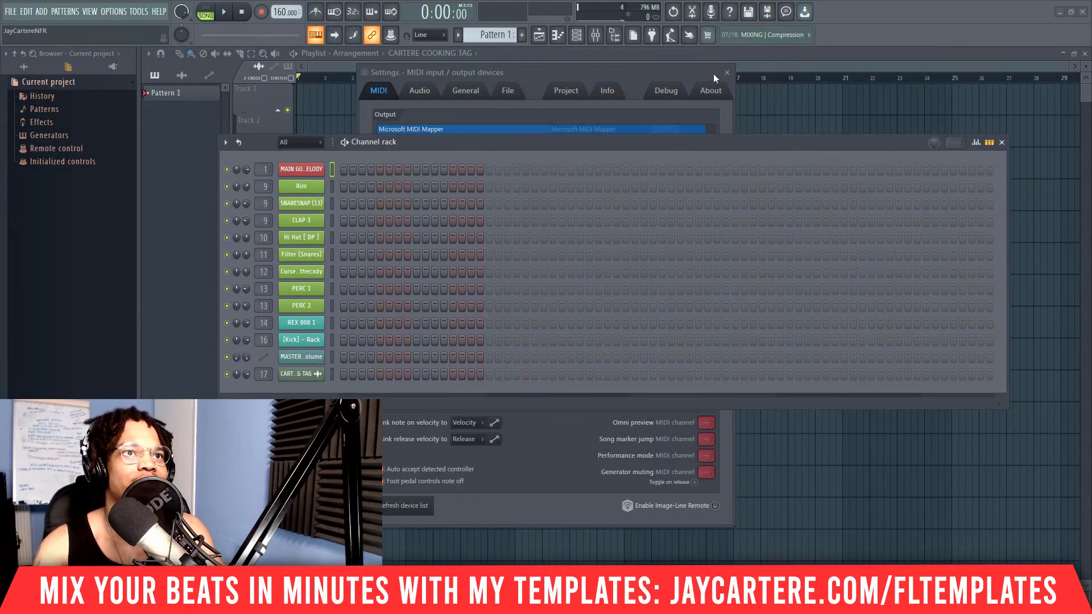
left_click(729, 74)
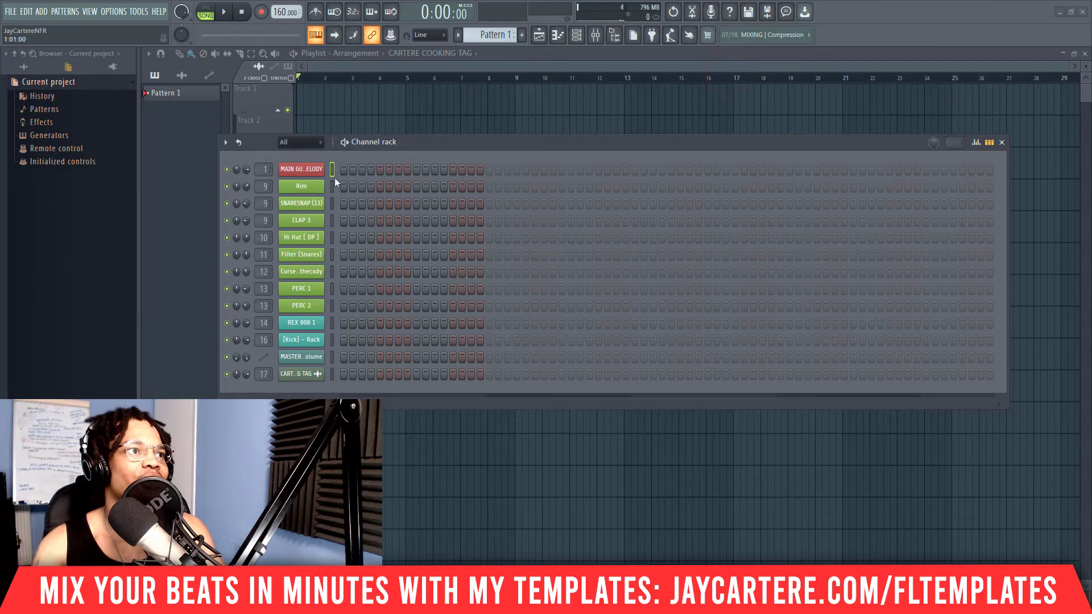
- Turn on a SNARESNAP step, switch to PAT mode and open the Mixer with F9
left_click(380, 203)
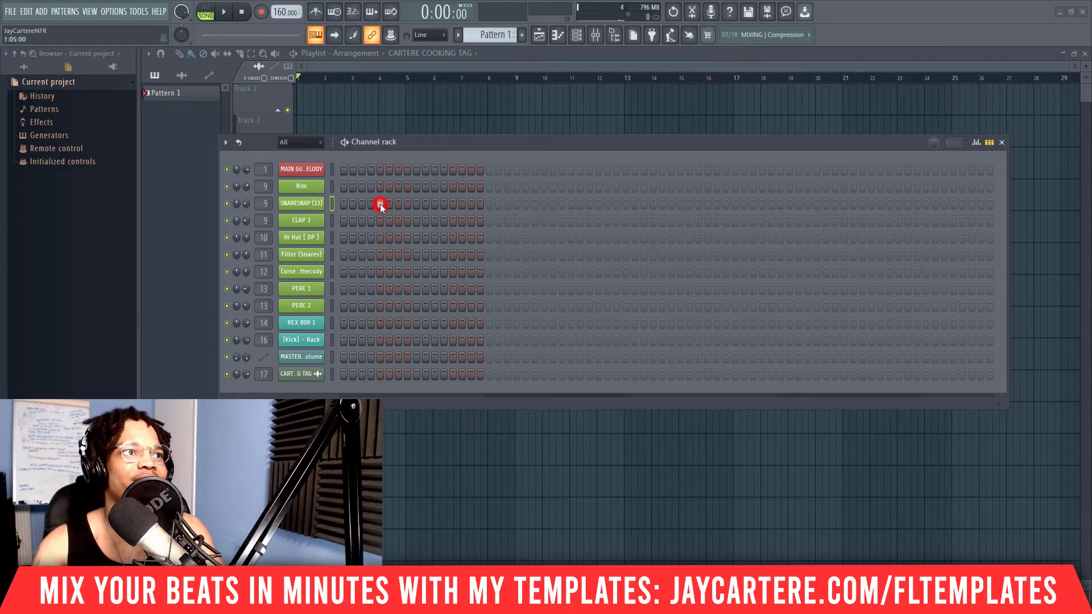
left_click(205, 8)
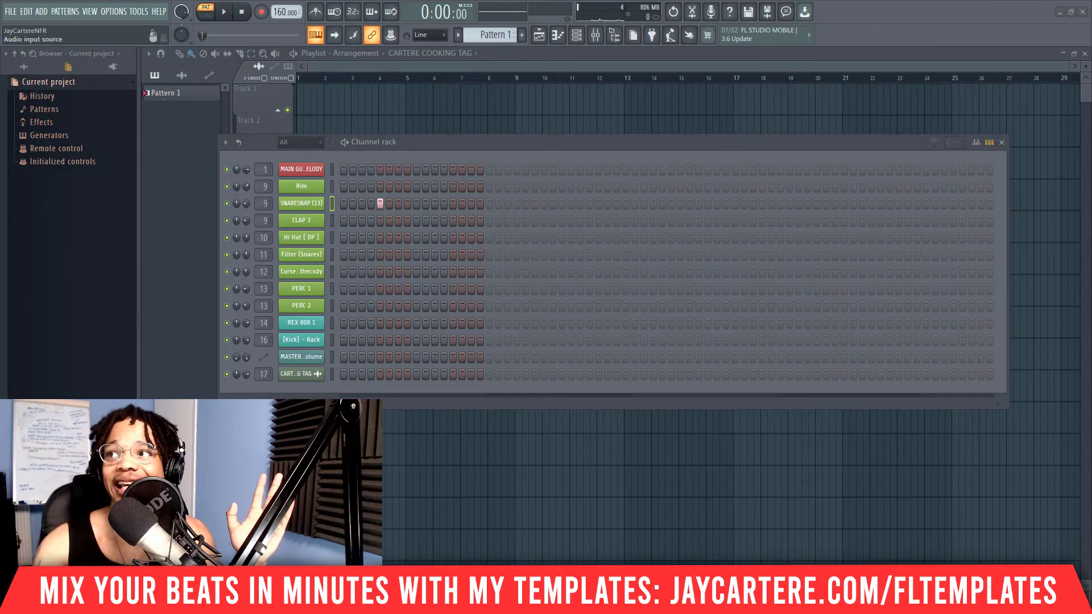
key("F9")
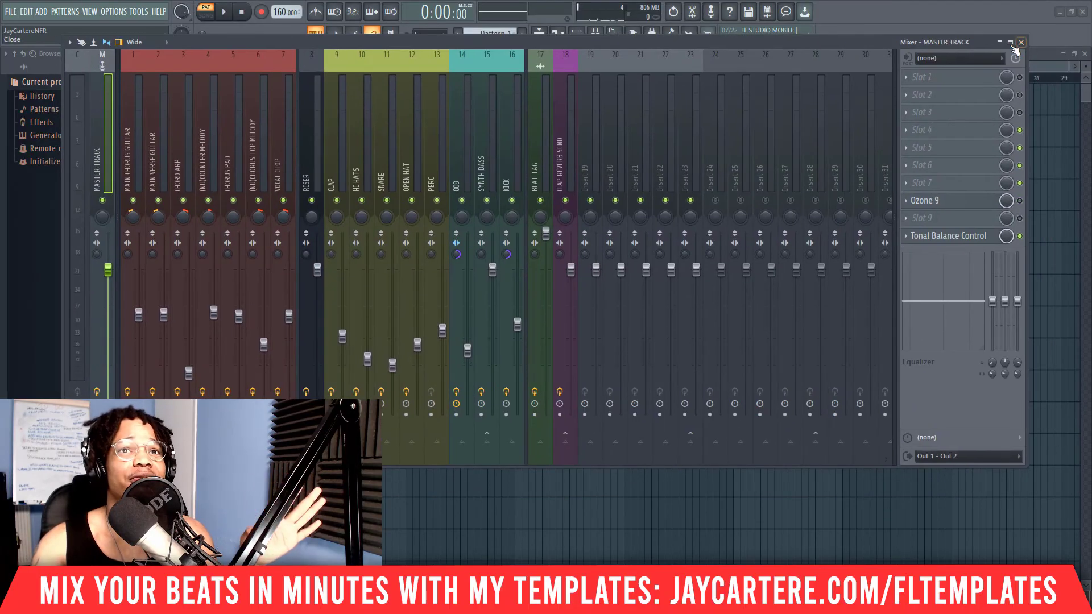
- Maximise the Mixer window to show all insert tracks and the Master Track's Ozone 9 effects
left_click(1011, 42)
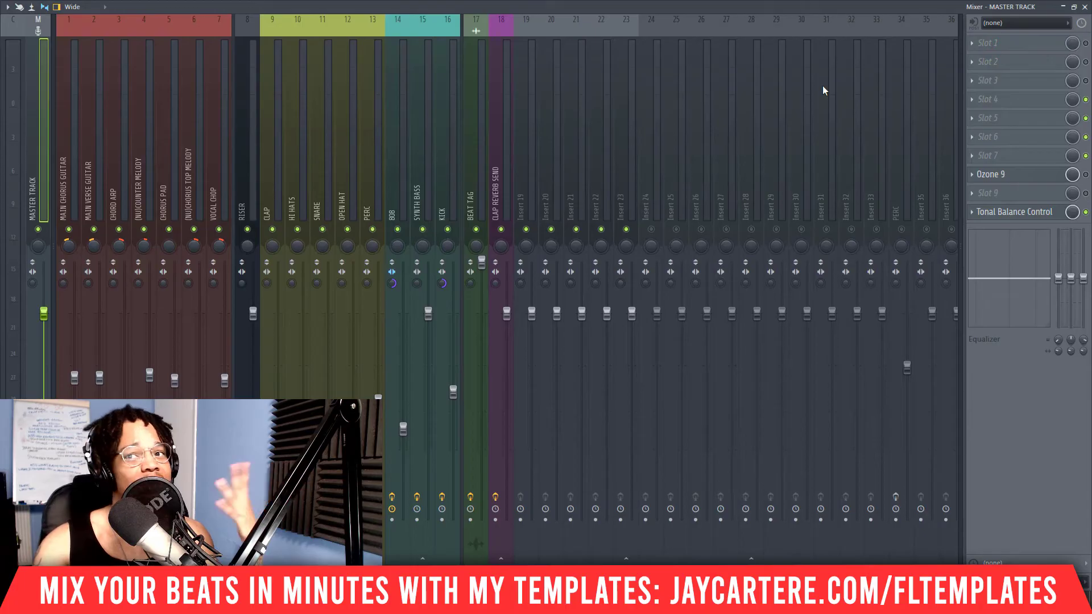